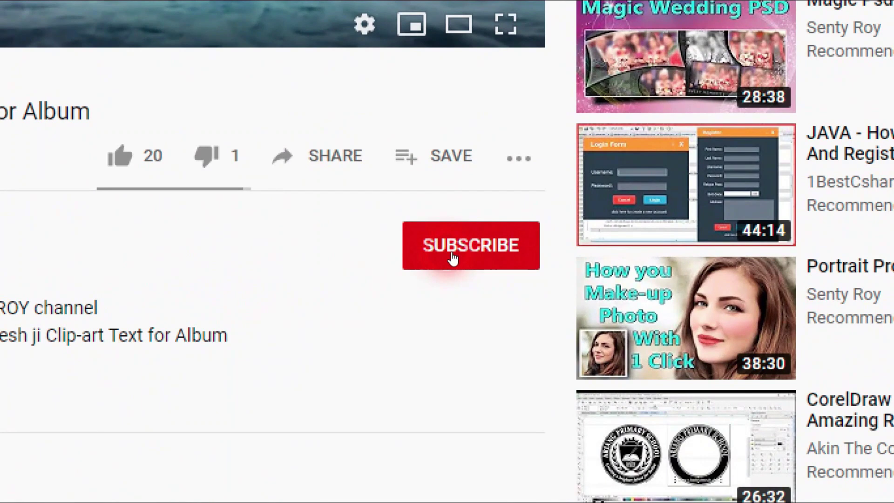
Subscribe to the video's YouTube channel and set its notifications to All.
click(453, 258)
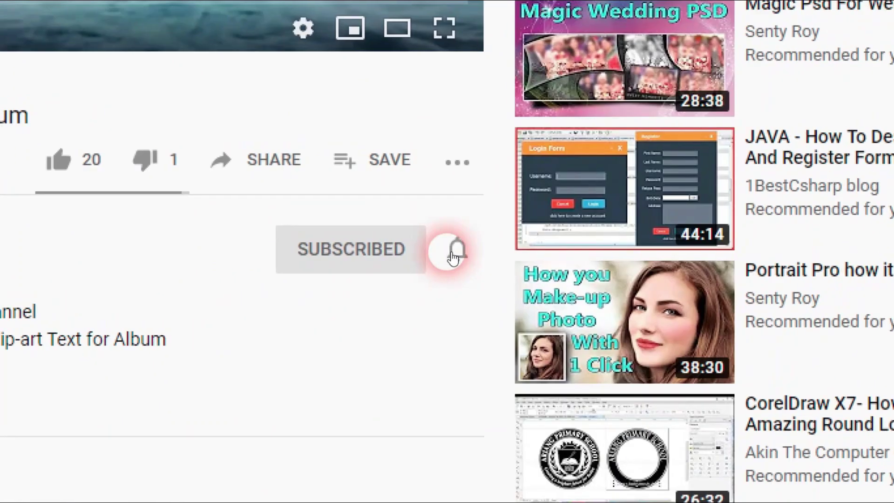
click(450, 254)
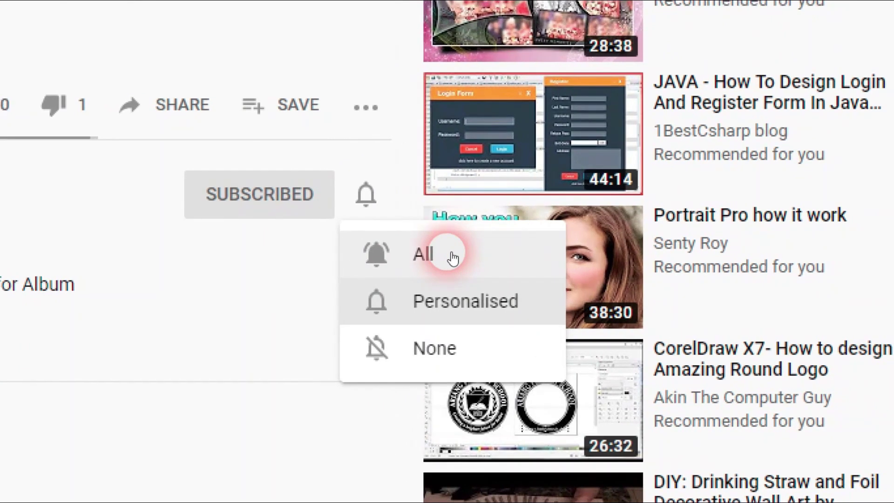
click(451, 257)
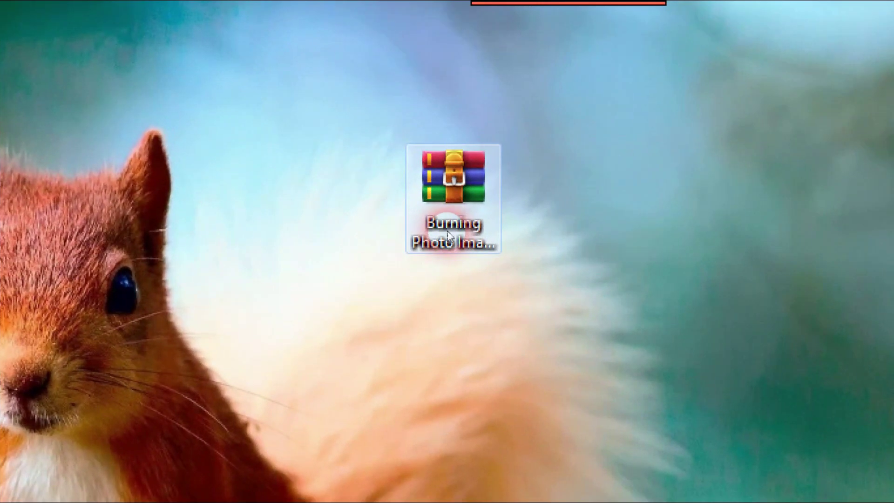
Examine the size and size on disk in the properties of Burning Photo Image Template.rar on the desktop.
click(377, 158)
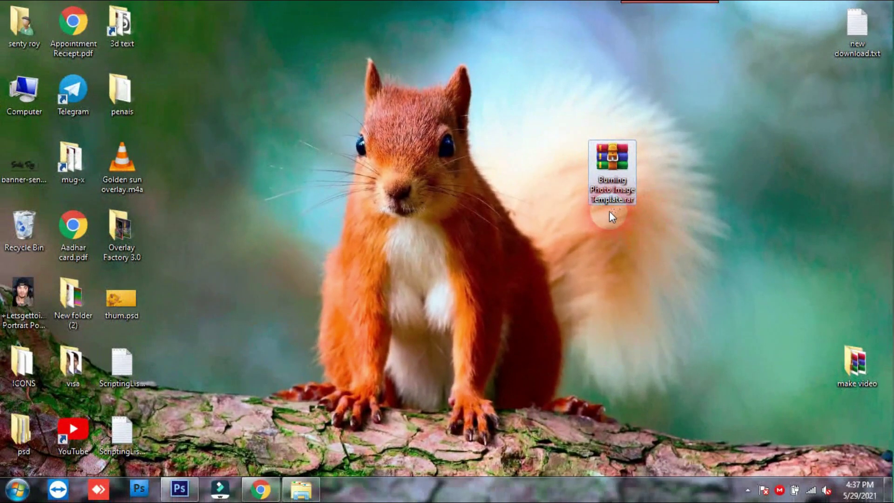
right_click(619, 177)
click(673, 427)
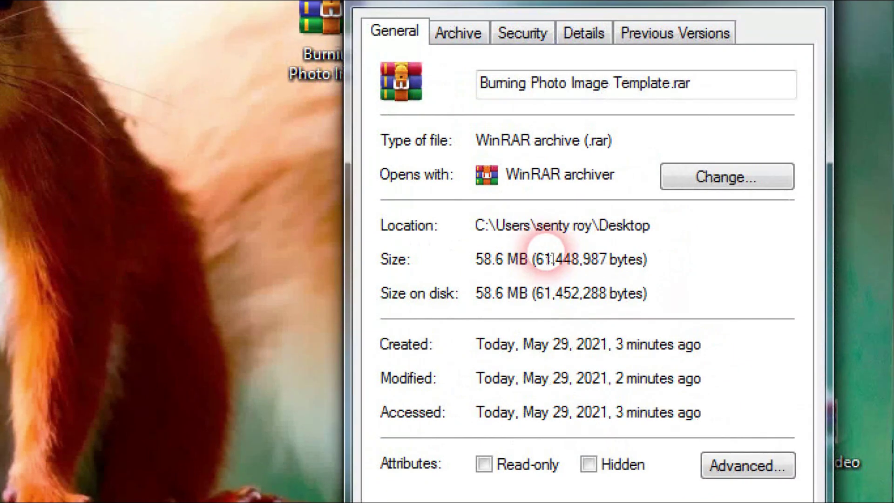
drag(719, 282, 695, 285)
drag(496, 254, 498, 286)
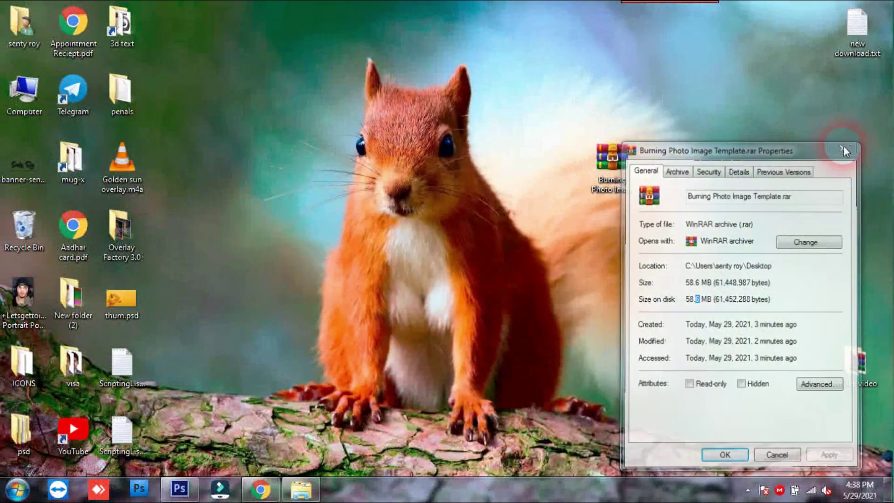
click(831, 174)
Move the Burning Photo Image Template.rar archive a little closer to the squirrel on the desktop.
drag(529, 191, 514, 129)
drag(598, 108, 559, 161)
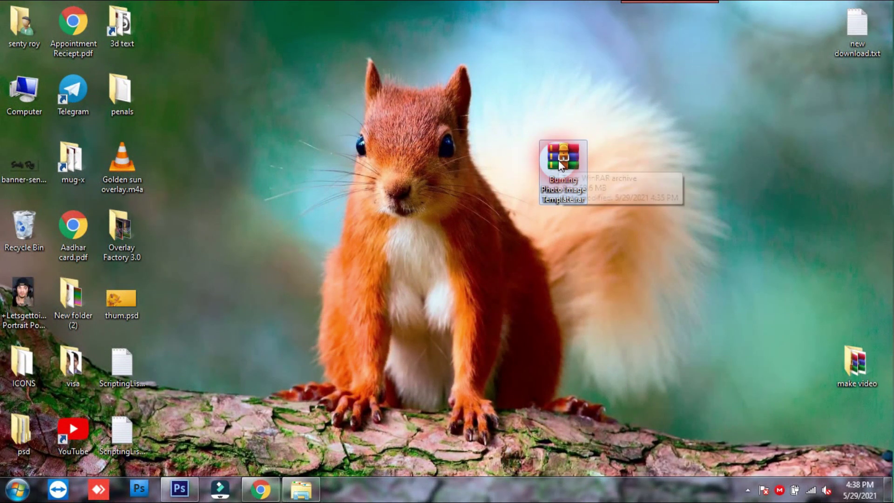
drag(631, 122, 543, 236)
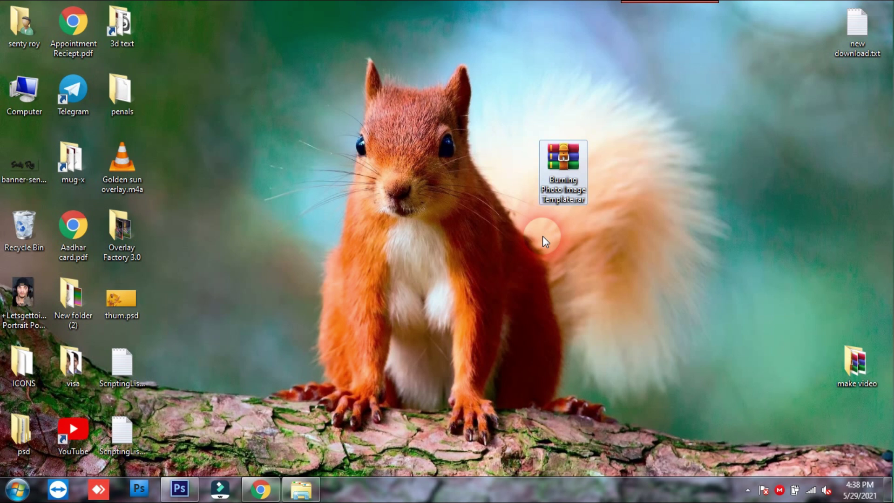
drag(572, 177, 563, 194)
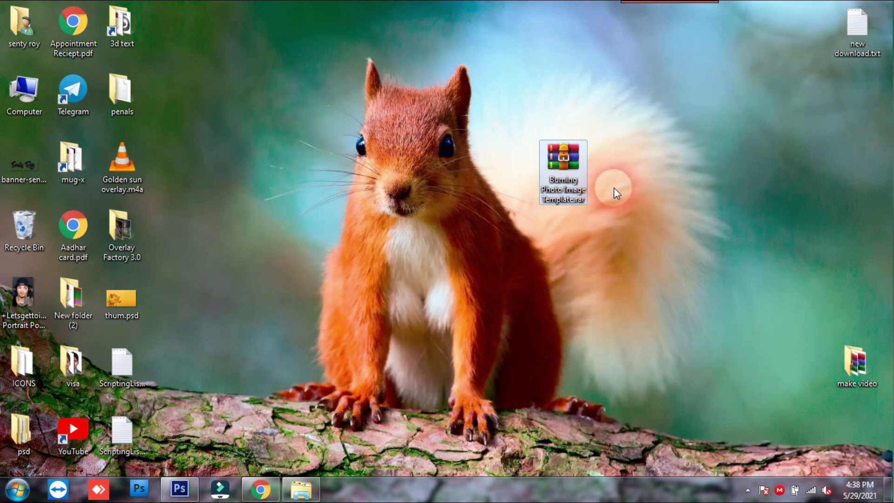
drag(562, 177, 572, 125)
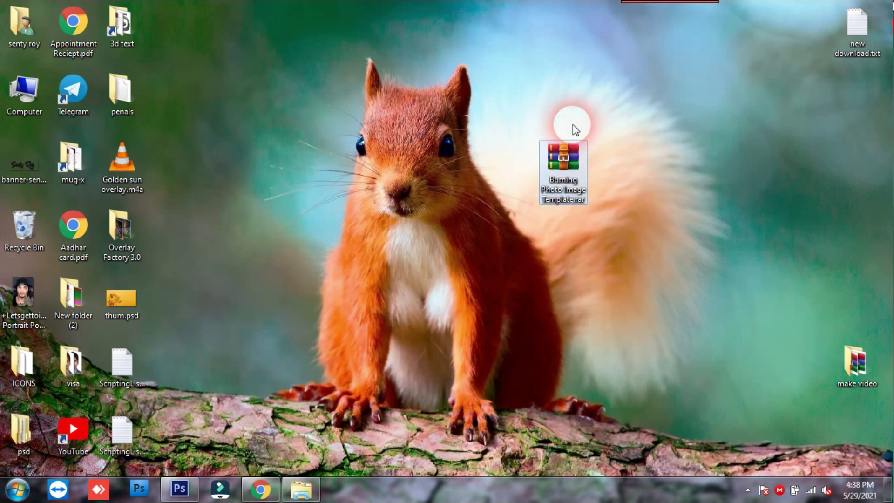
Extract Burning Photo Image Template.rar into a Burning Photo Image Template folder on the desktop and close the archive.
double_click(562, 179)
mouse_move(551, 92)
mouse_down()
mouse_move(501, 130)
mouse_move(622, 140)
mouse_move(555, 110)
mouse_up()
click(317, 186)
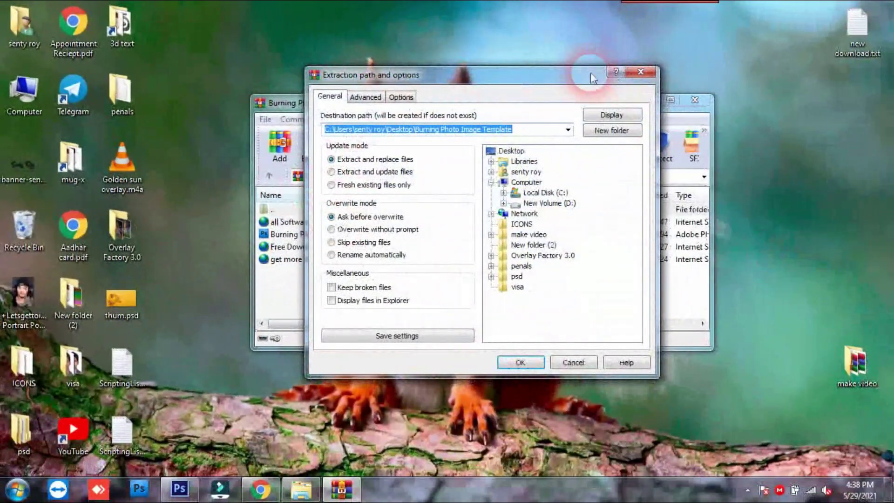
drag(591, 74, 535, 88)
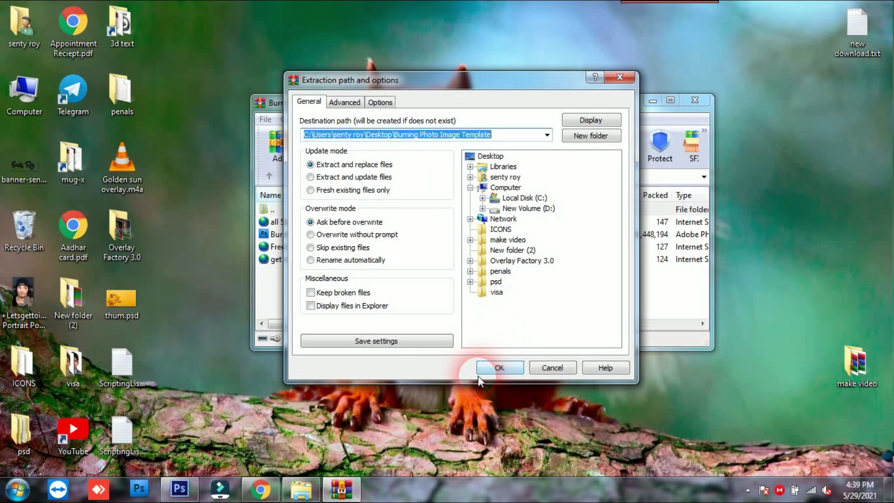
click(497, 367)
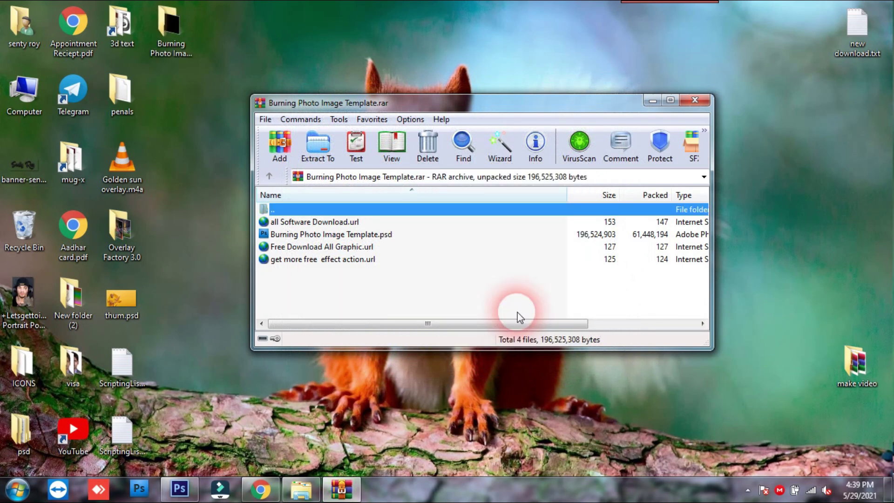
drag(531, 107, 562, 120)
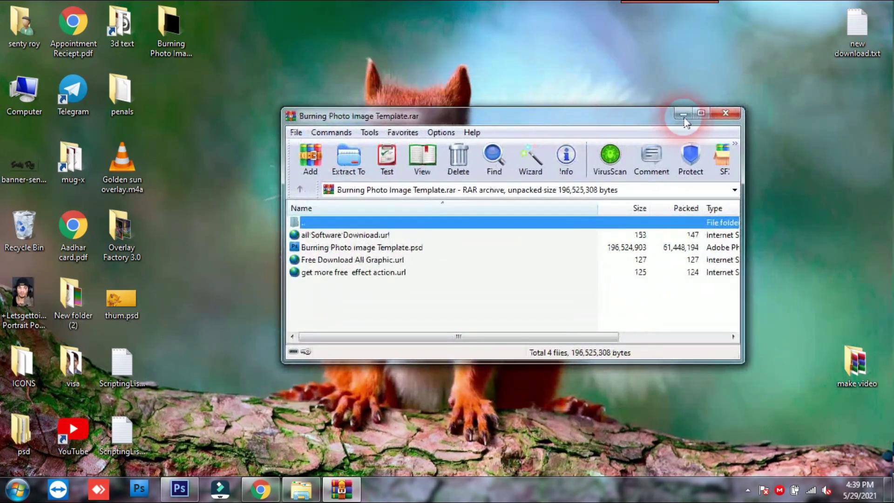
click(725, 113)
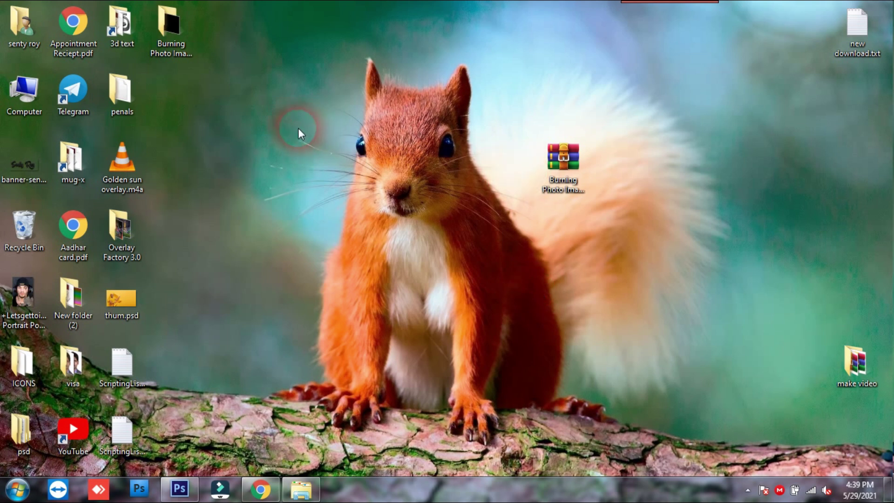
Place the extracted Burning Photo Image Template folder beside its archive on the desktop.
mouse_move(163, 42)
mouse_down()
mouse_move(515, 88)
mouse_move(506, 178)
mouse_up()
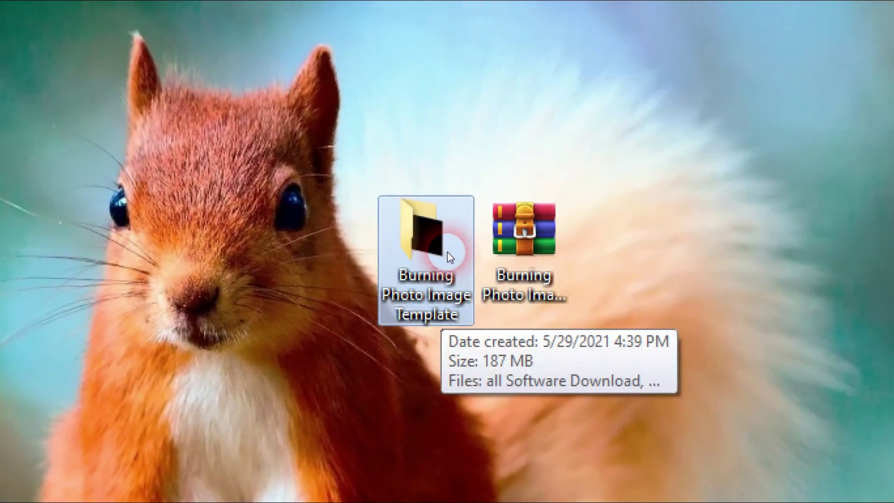
click(556, 179)
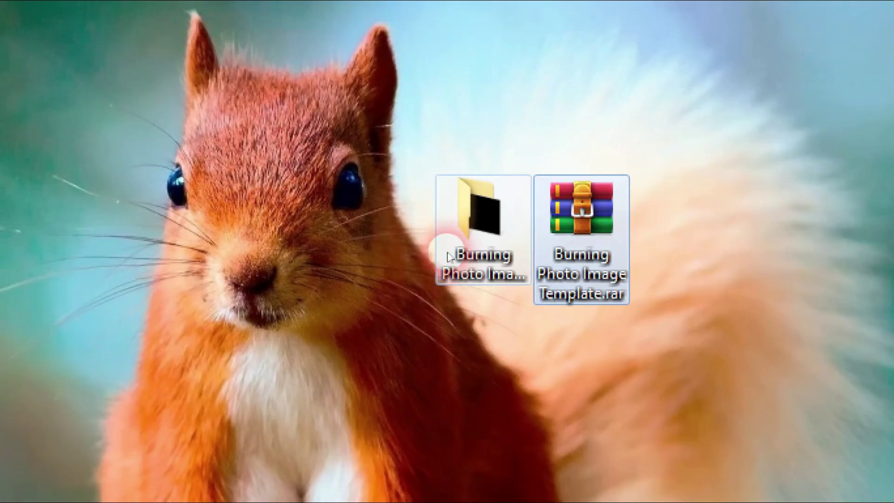
click(448, 257)
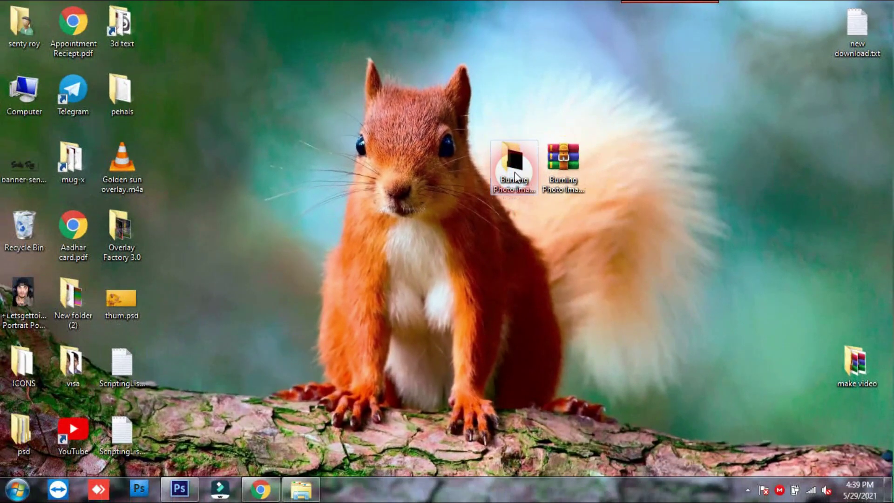
Open the extracted Burning Photo Image Template folder and display its contents as extra large icons.
double_click(514, 178)
right_click(407, 189)
mouse_move(491, 198)
click(585, 201)
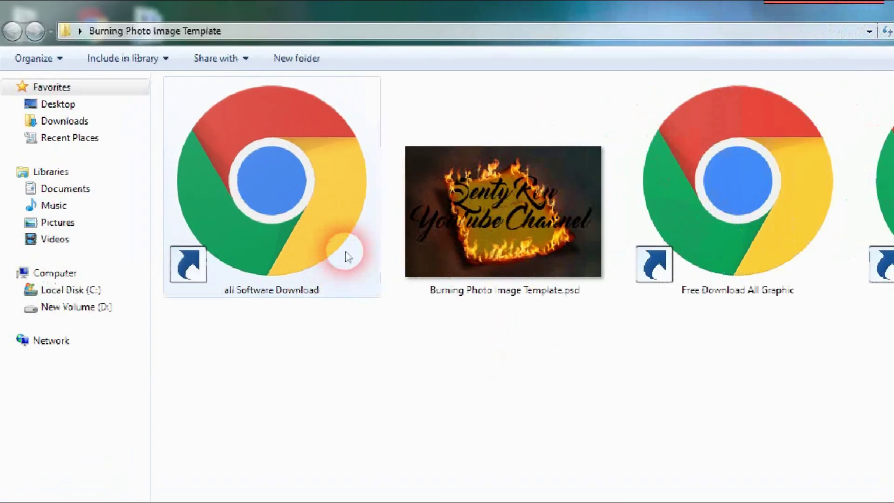
Examine the web shortcuts and the Burning Photo Image Template.psd file in the extracted folder.
click(245, 162)
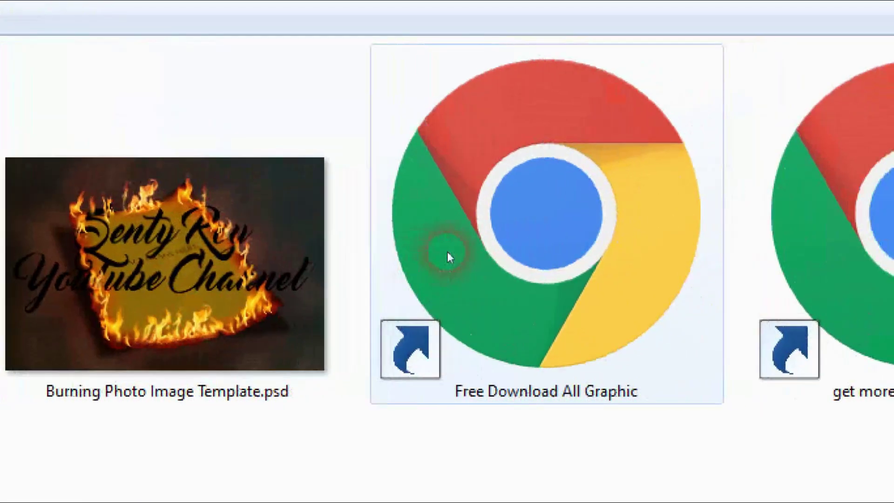
click(447, 254)
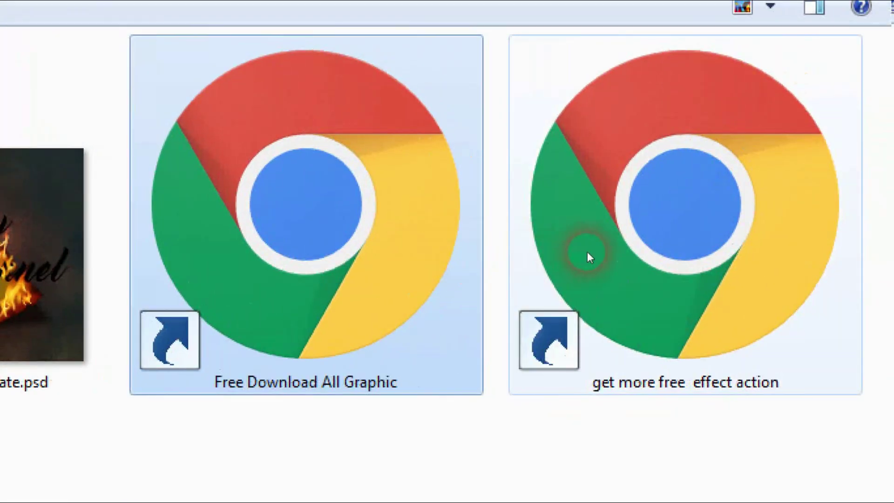
click(588, 255)
click(155, 361)
click(447, 252)
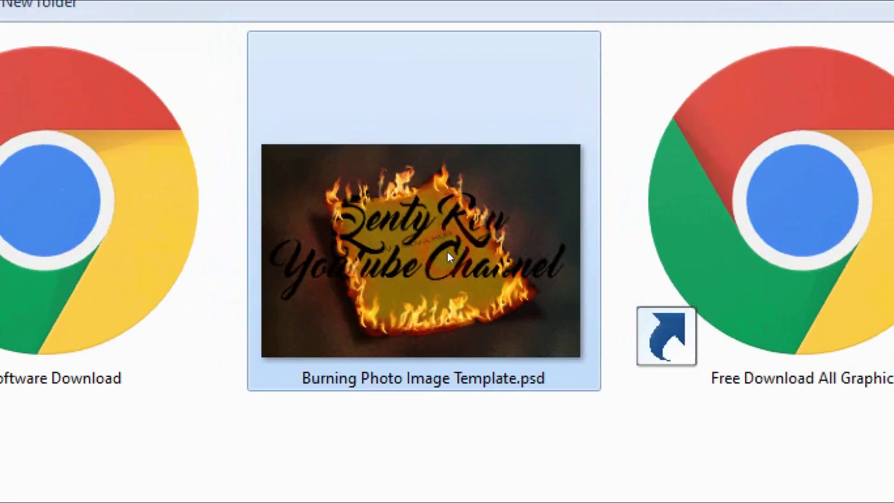
click(526, 386)
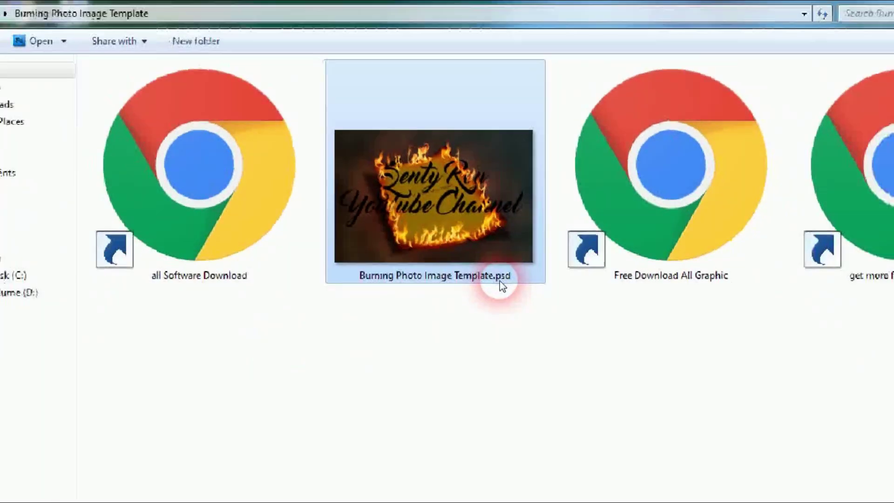
click(436, 256)
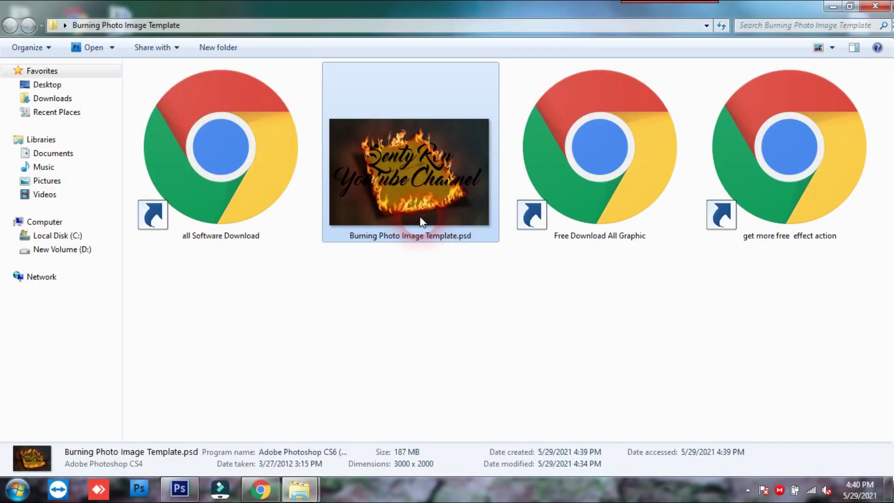
click(433, 324)
click(438, 210)
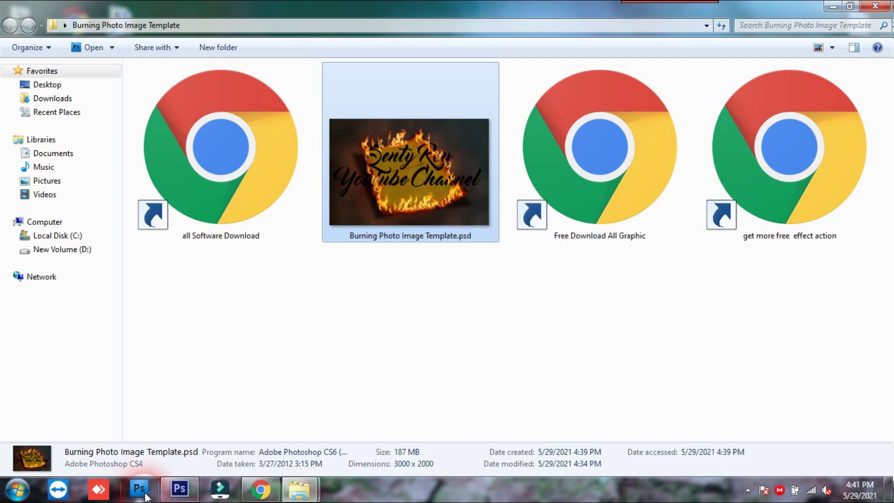
Open Burning Photo Image Template.psd from the extracted folder in Photoshop.
click(179, 489)
click(345, 172)
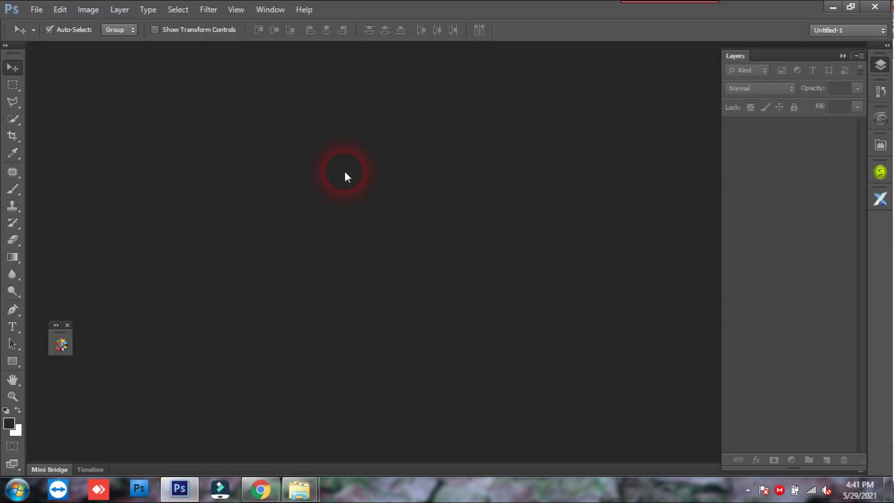
click(829, 7)
click(566, 341)
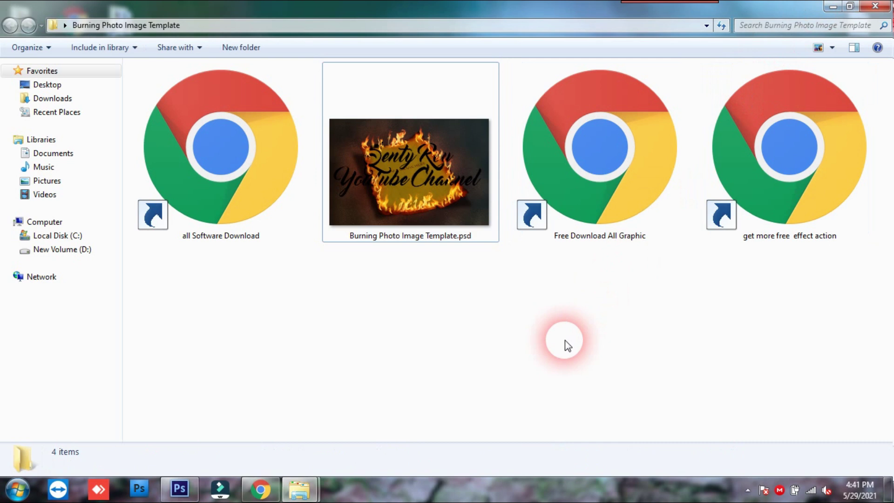
drag(435, 147, 436, 213)
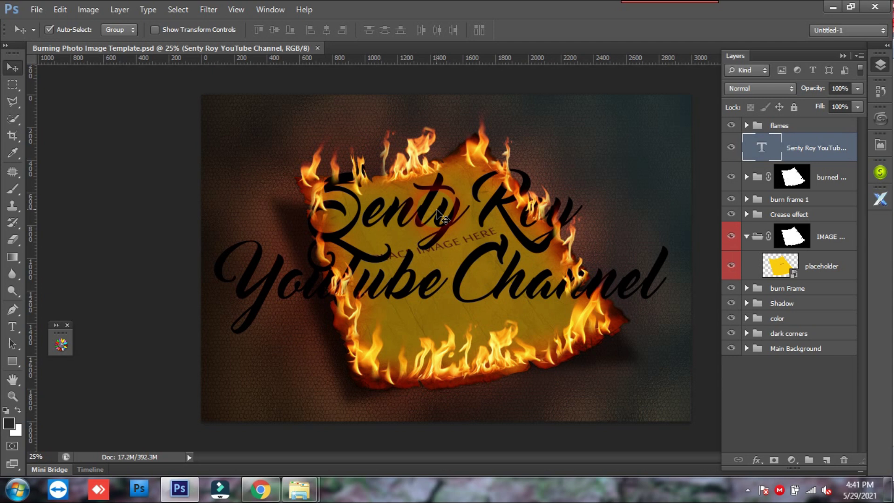
Collapse the expanded IMAGE layer group and hide the channel-name text layer.
key(q)
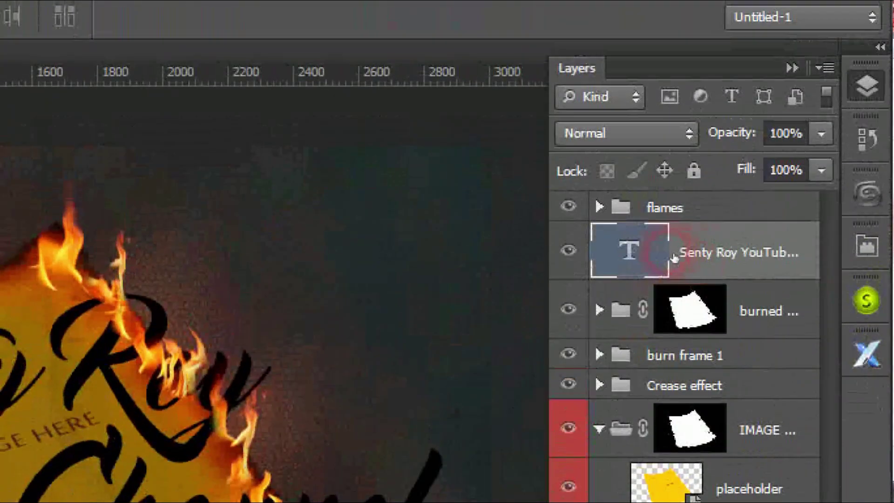
ctrl+click(598, 304)
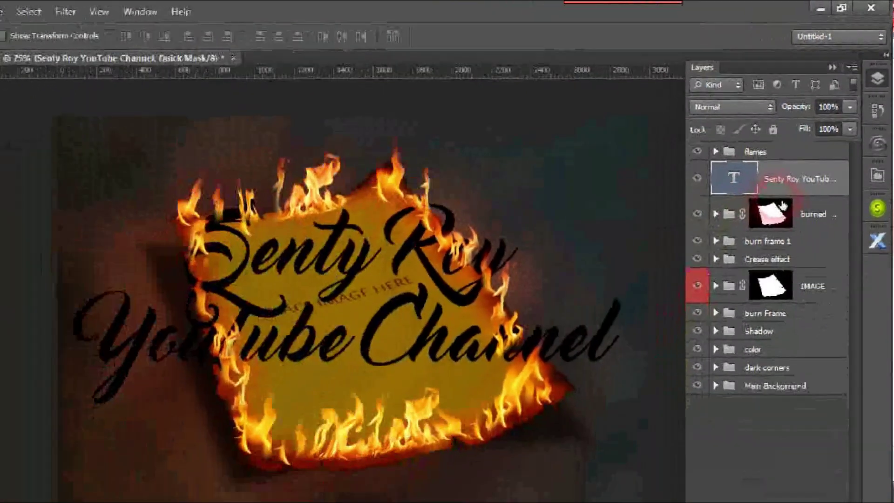
click(577, 253)
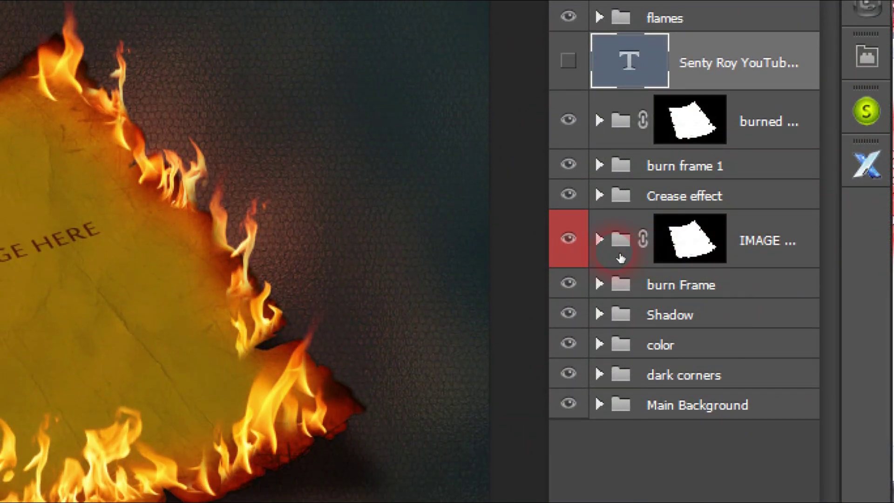
Expand the IMAGE layer group and select its placeholder smart object layer.
click(764, 256)
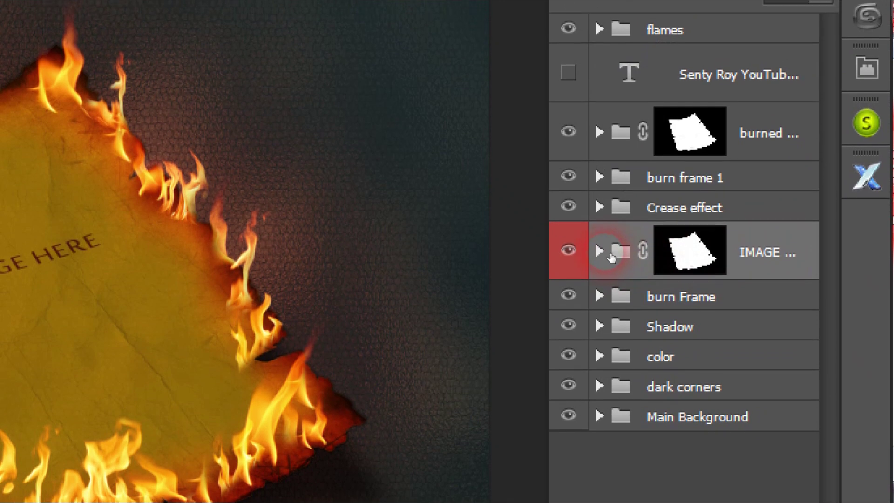
click(600, 243)
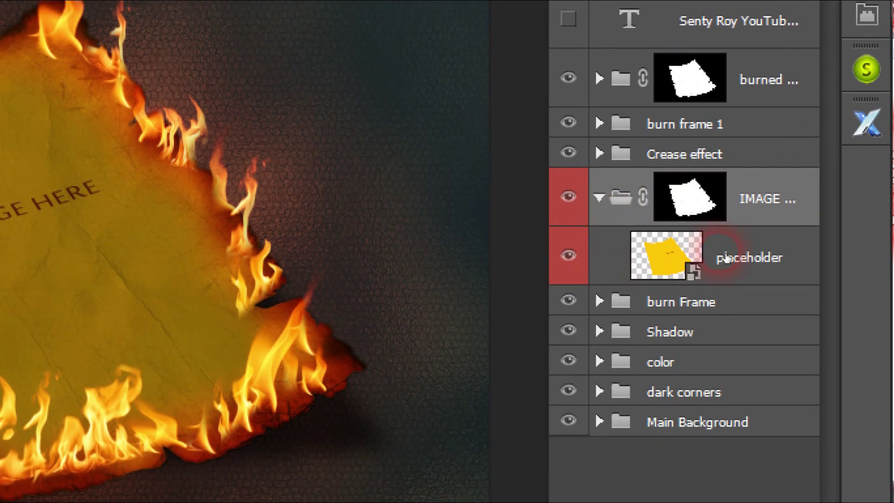
click(665, 241)
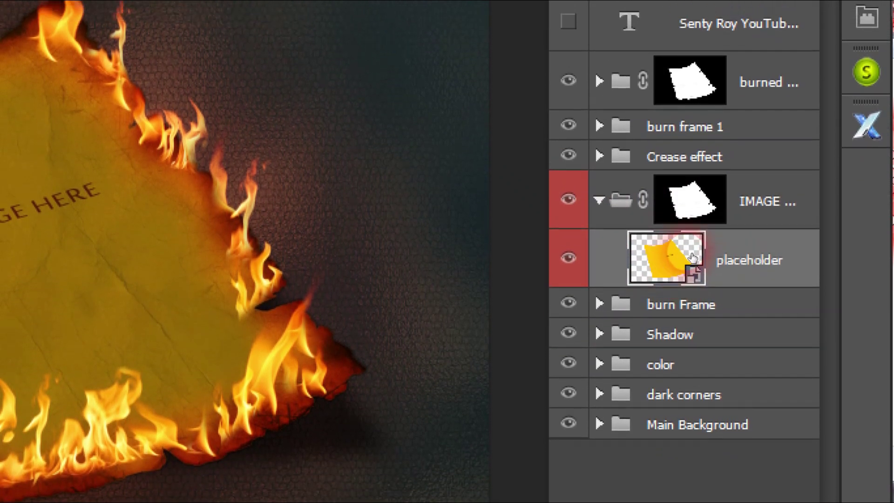
click(724, 260)
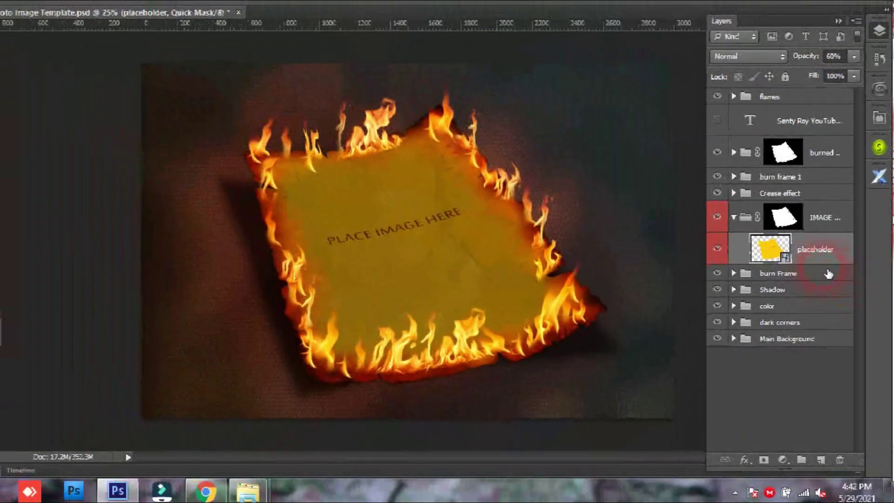
Open the placeholder smart object's contents for editing from the IMAGE layer group.
click(738, 268)
double_click(781, 272)
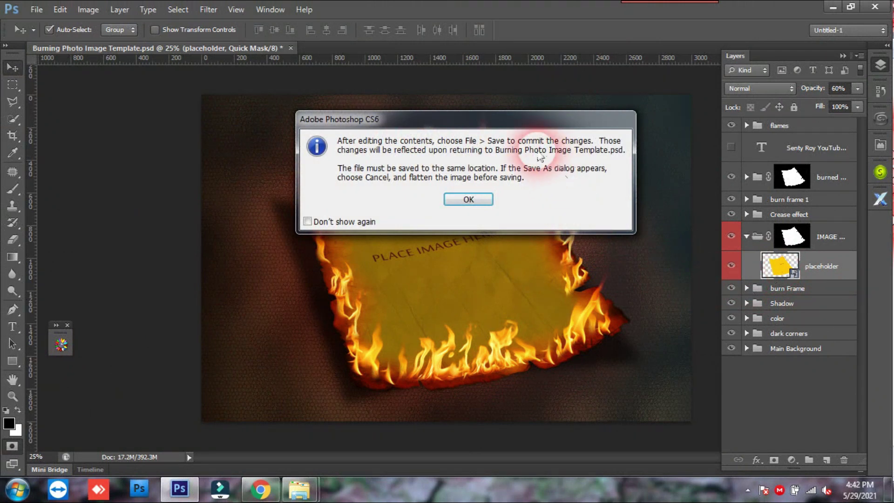
click(449, 233)
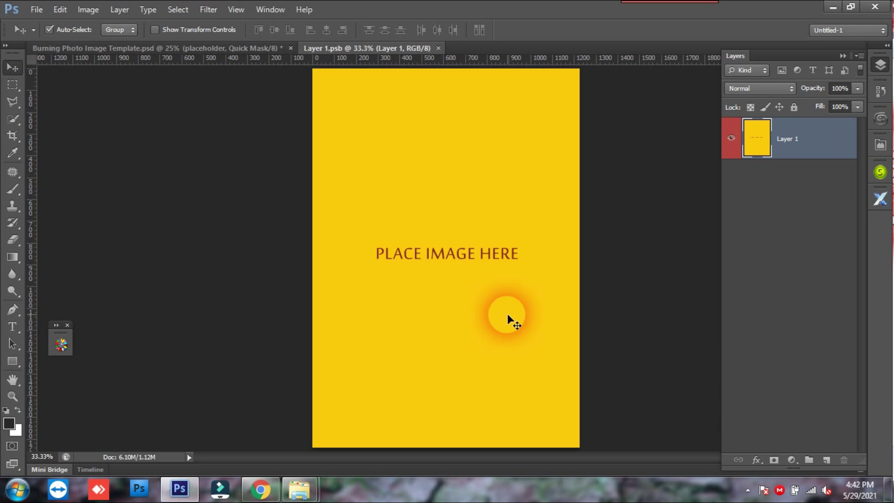
key(ctrl+minus)
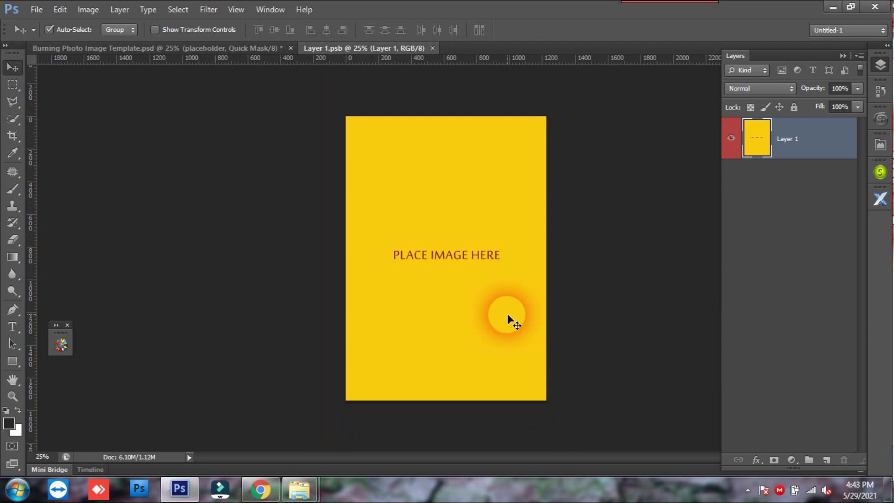
Place the photo man-and-woman-standing-near-green-grass-field-1990504 from the demo folder into the smart object document.
click(36, 10)
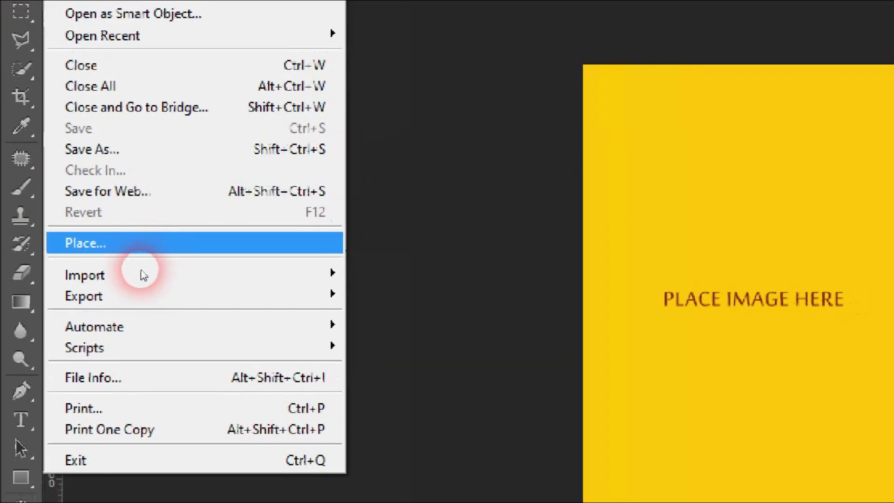
click(127, 252)
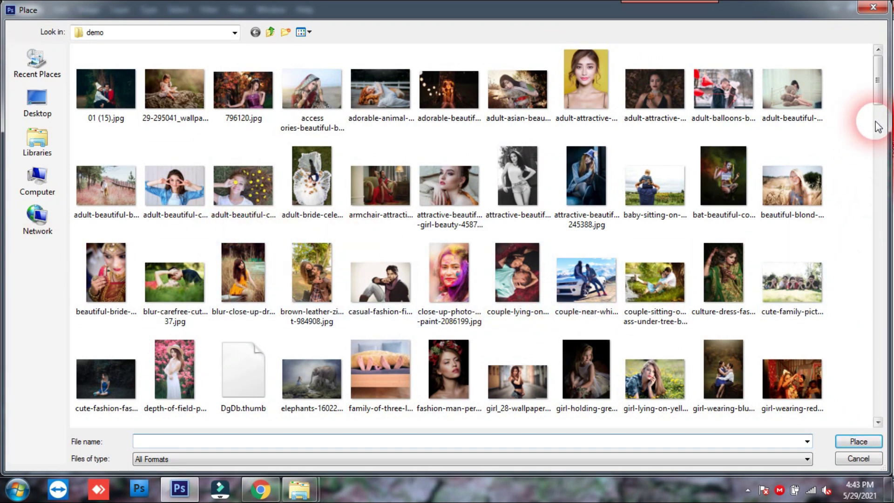
drag(877, 97, 879, 142)
double_click(264, 245)
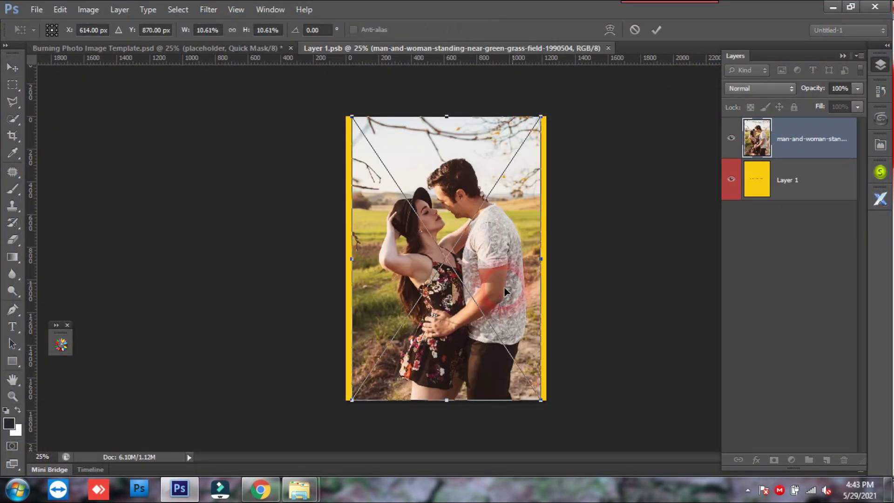
Scale the placed photo proportionally to about 14% and position it so the couple fills the whole canvas.
drag(548, 114, 572, 71)
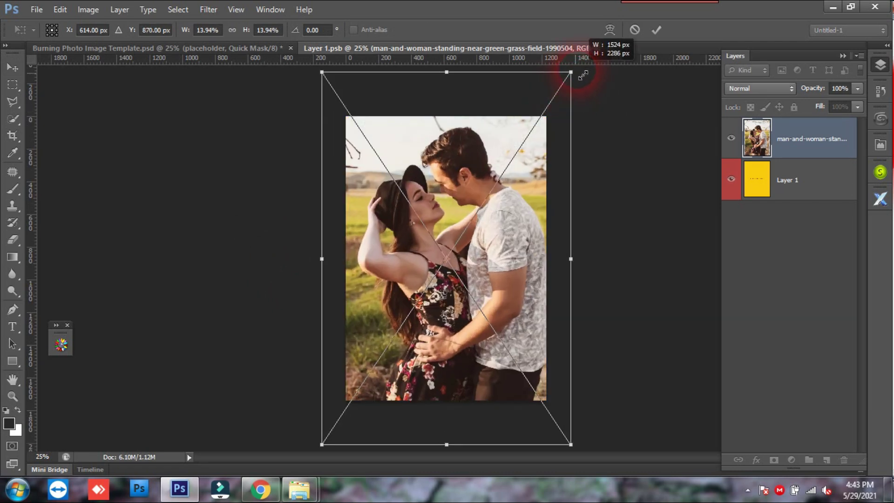
drag(512, 250, 493, 274)
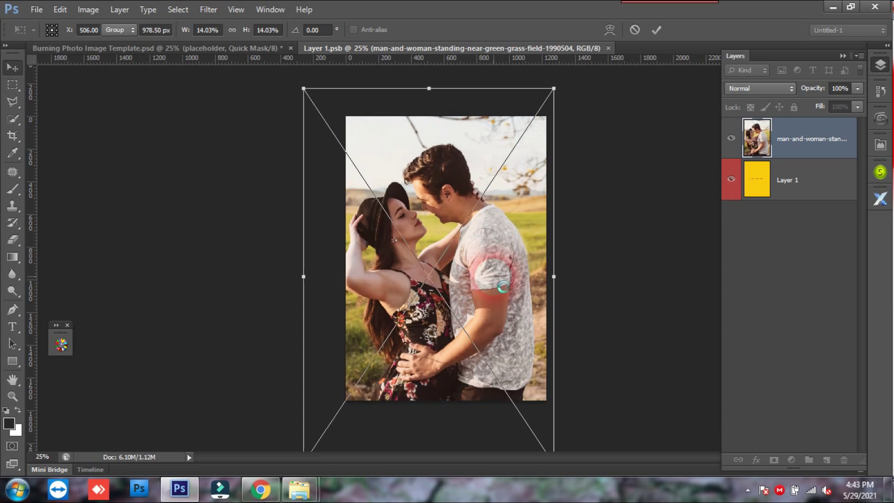
key(Return)
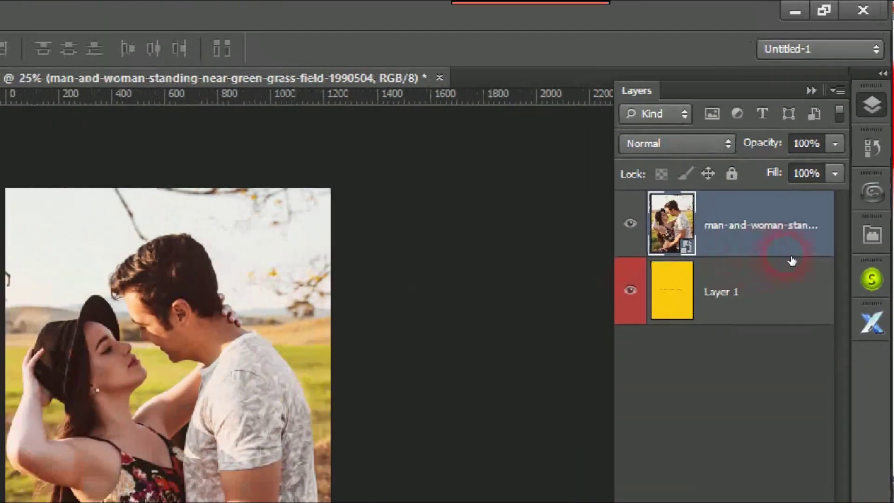
Rasterize the photo layer and brighten it with Levels, using input levels 15, 1.58 and 221.
right_click(787, 252)
click(596, 242)
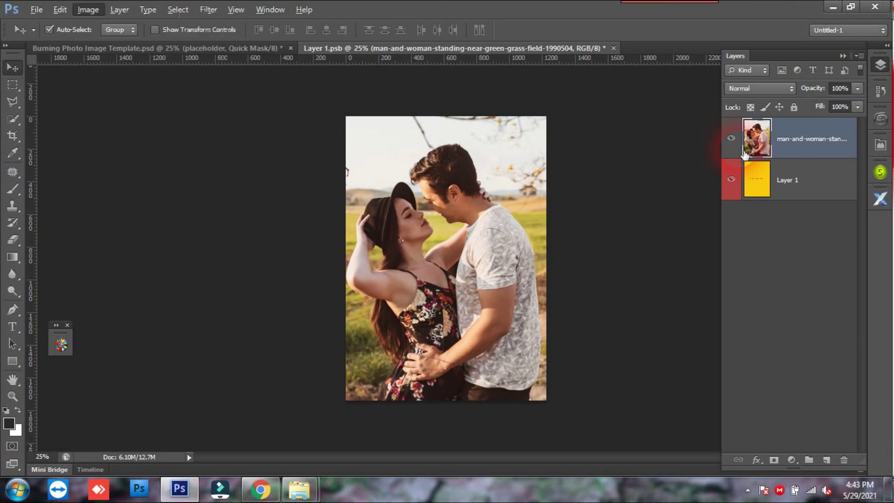
key(alt+i)
key(a)
key(l)
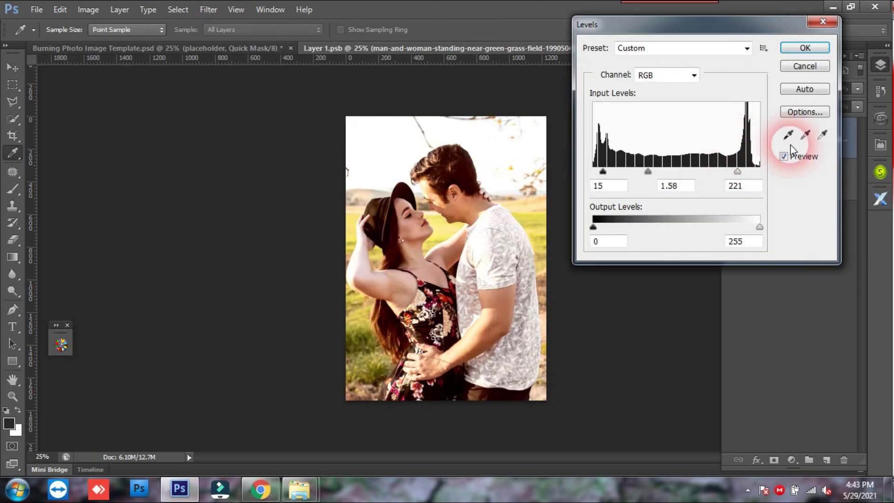
click(809, 49)
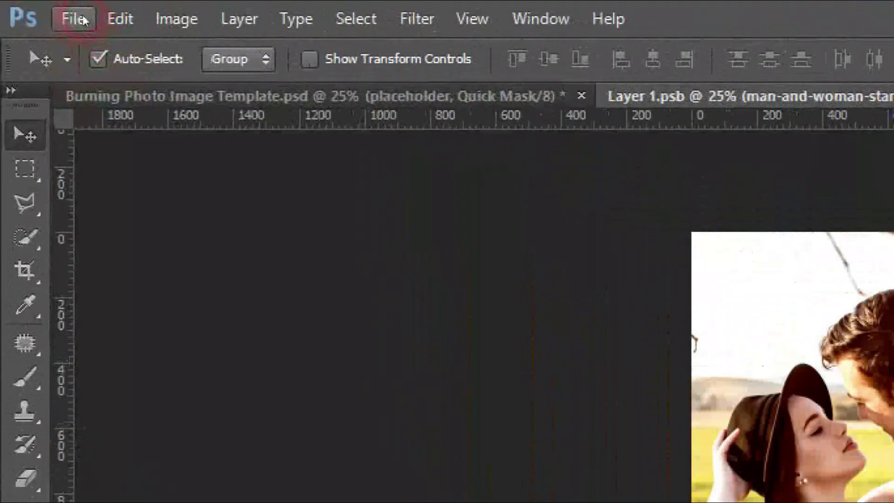
Save the edited smart object contents and close Layer 1.psb to return to the burning photo template.
click(84, 19)
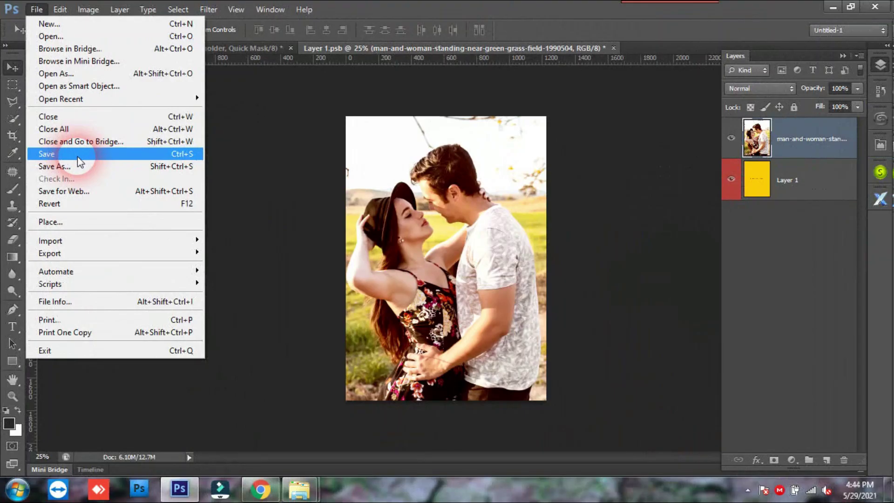
click(78, 156)
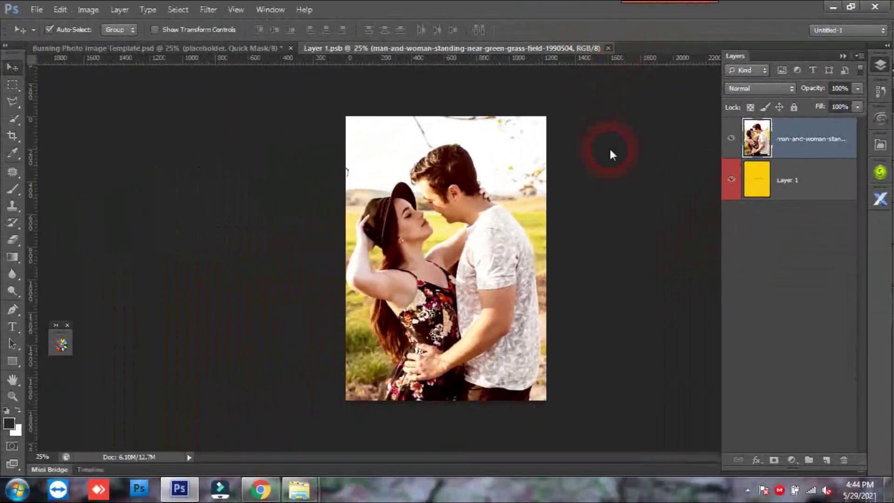
key(ctrl+w)
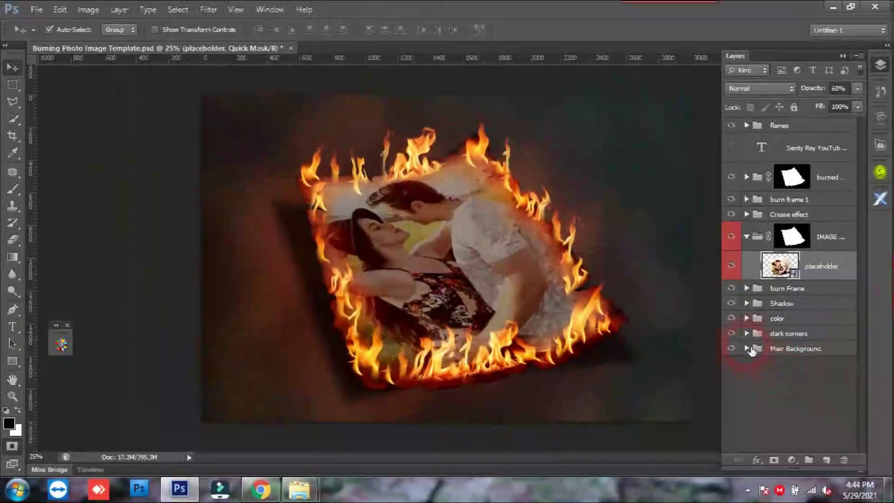
Hide the Main Background, Shadow, color and dark corners groups, keeping the burn Frame group visible.
click(731, 348)
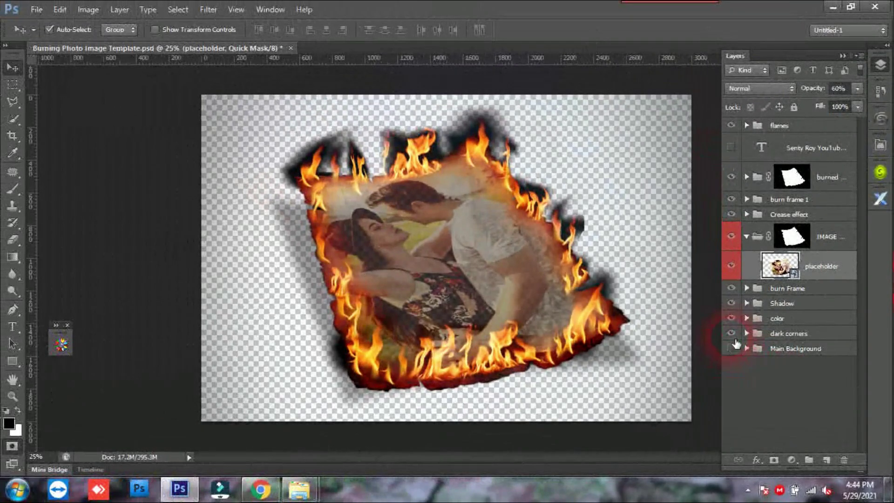
click(732, 304)
click(732, 303)
click(732, 303)
click(732, 290)
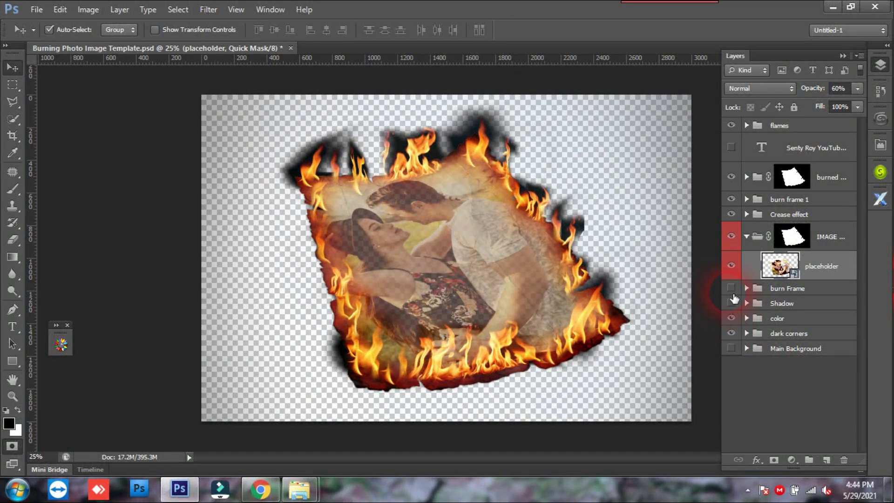
click(731, 288)
click(731, 319)
click(732, 319)
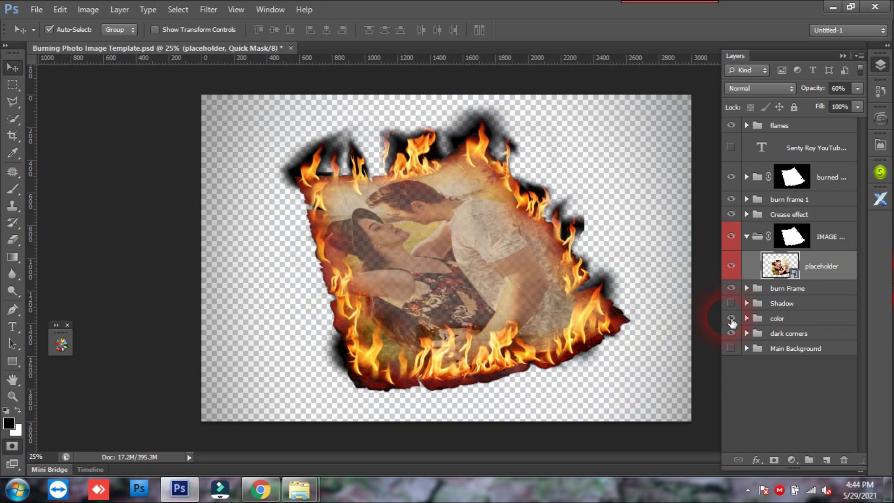
click(731, 318)
click(732, 333)
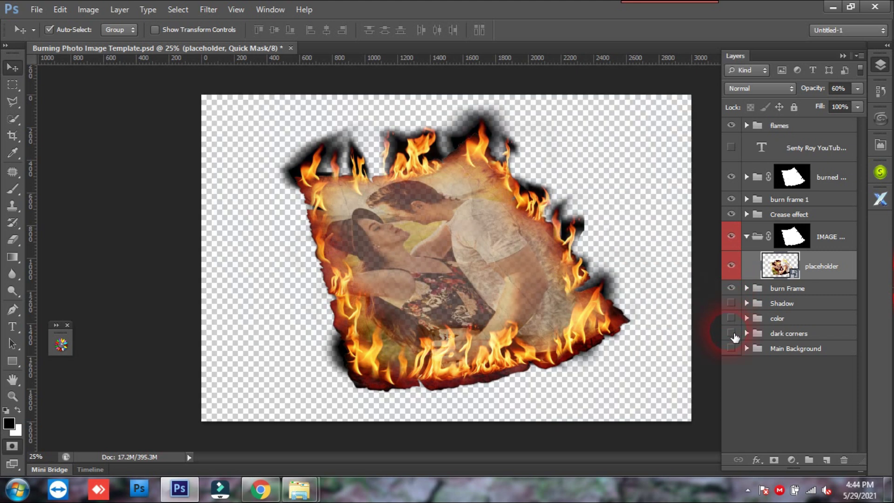
Merge all visible layers into the flames layer and move the merged burning photo slightly across the canvas.
click(566, 183)
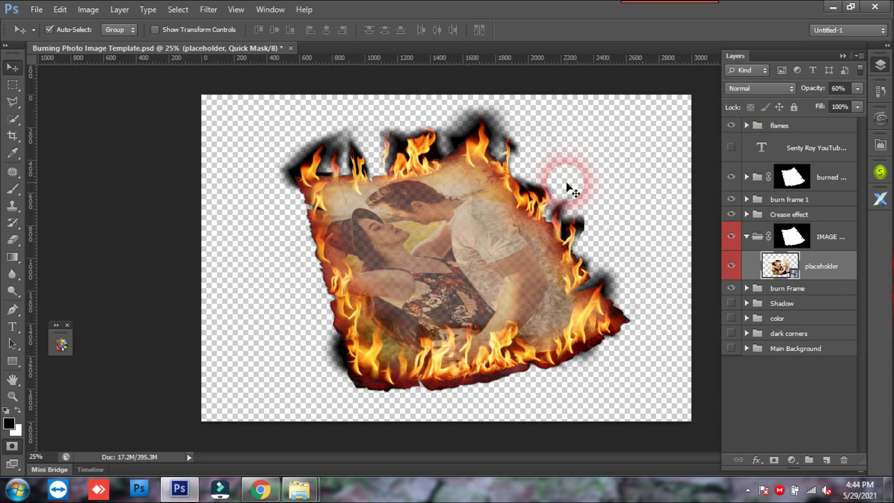
mouse_move(517, 245)
mouse_down()
mouse_move(562, 224)
mouse_move(485, 264)
mouse_move(505, 246)
mouse_up()
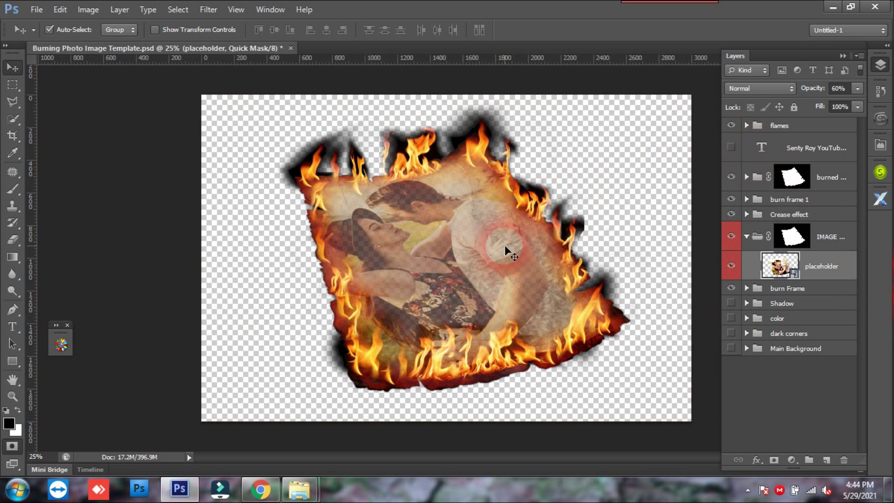
click(775, 116)
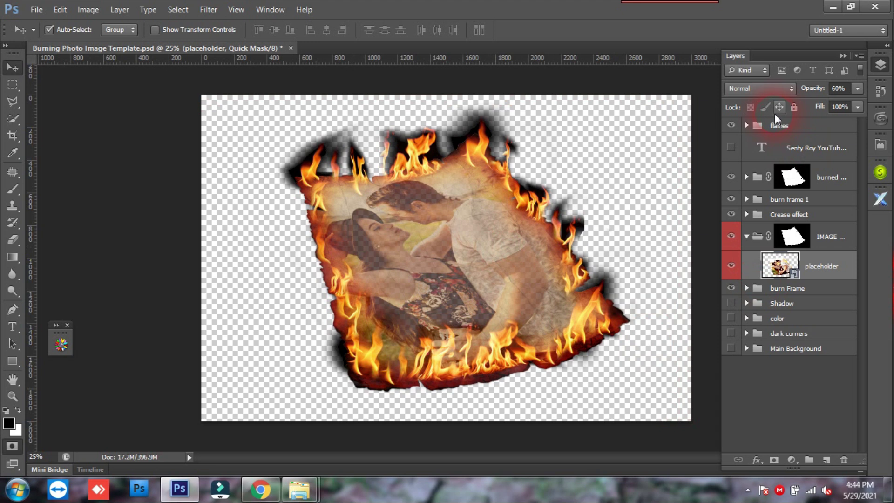
click(806, 127)
key(ctrl+e)
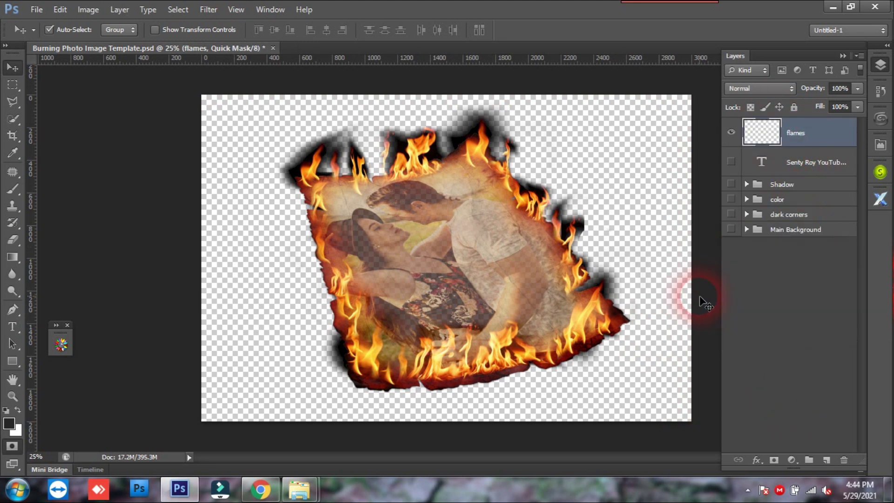
mouse_move(502, 278)
mouse_down()
mouse_move(513, 280)
mouse_move(334, 229)
mouse_move(403, 331)
mouse_move(482, 361)
mouse_move(506, 290)
mouse_move(459, 232)
mouse_move(514, 278)
mouse_up()
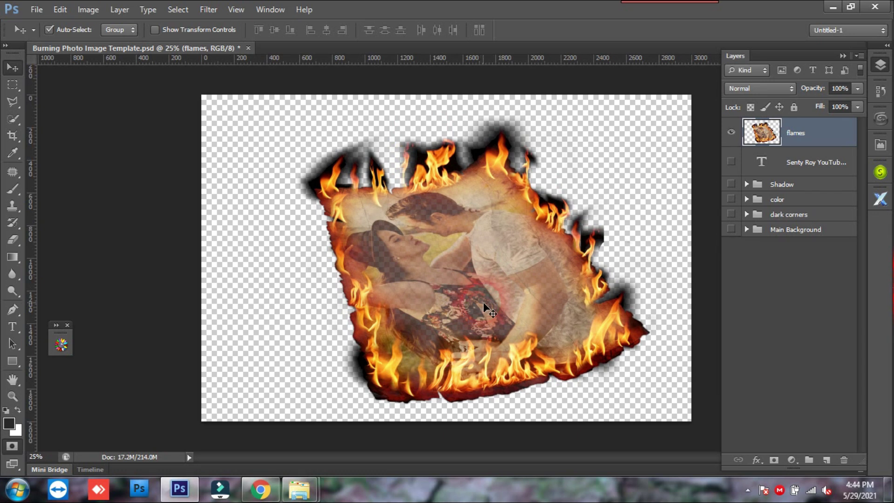
Undo the merge, the move and the photo insertion, and close Burning Photo Image Template.psd without saving.
key(ctrl+alt+z)
key(ctrl+alt+z)
key(ctrl+alt+z)
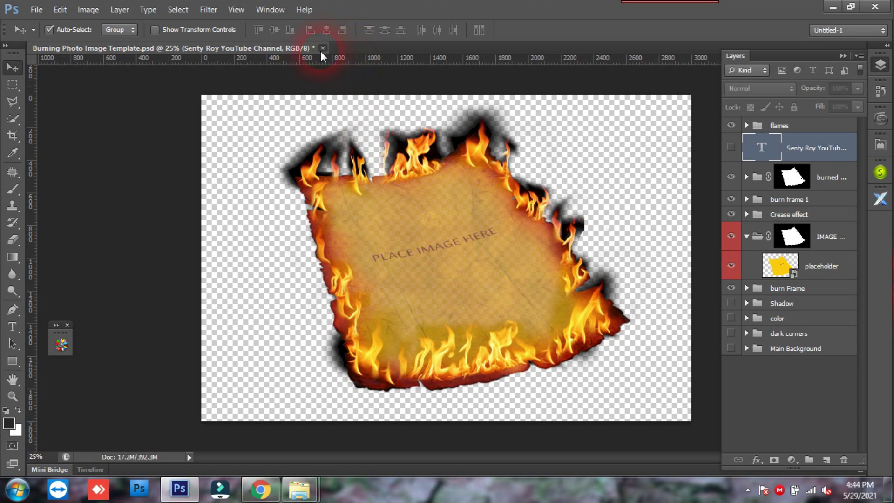
click(322, 48)
click(414, 216)
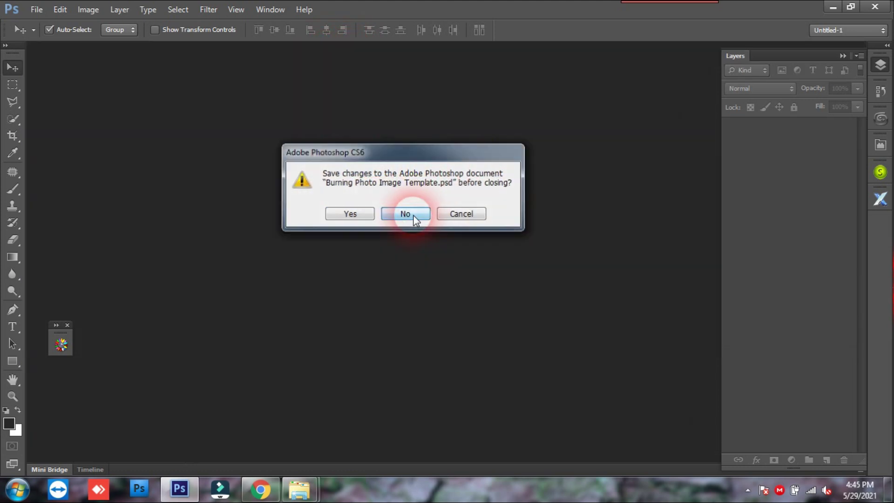